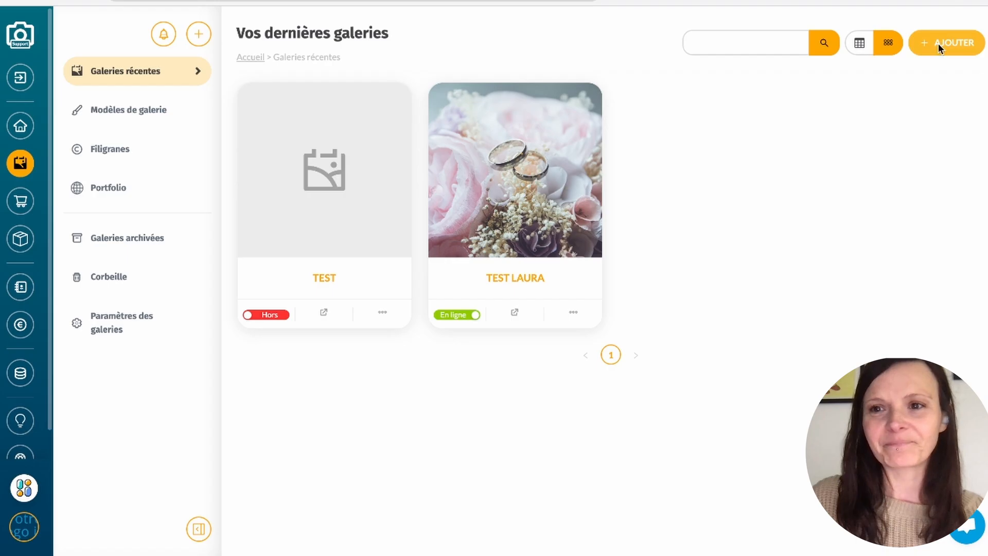
- Start a new gallery without a template and choose the Prêt à la vente work mode
left_click(937, 47)
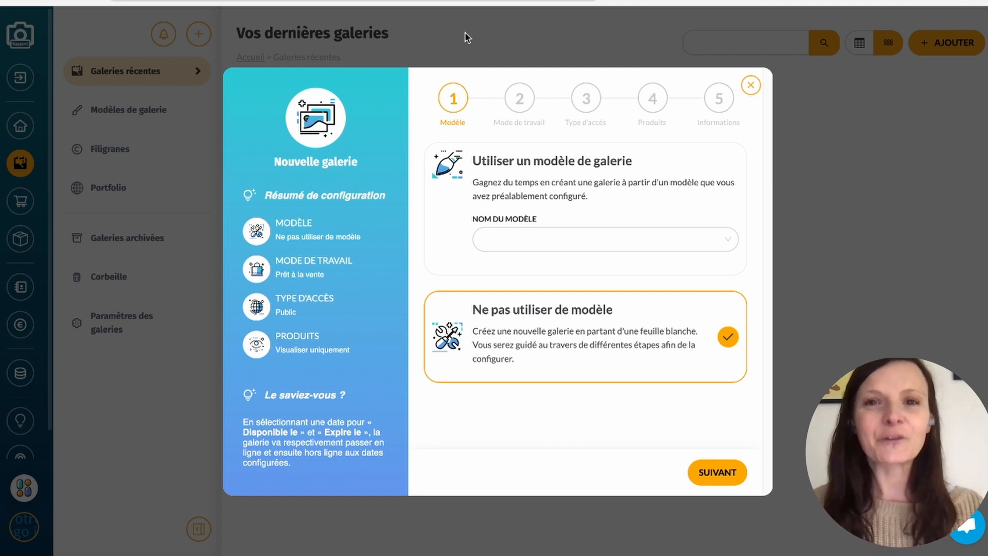
left_click(721, 472)
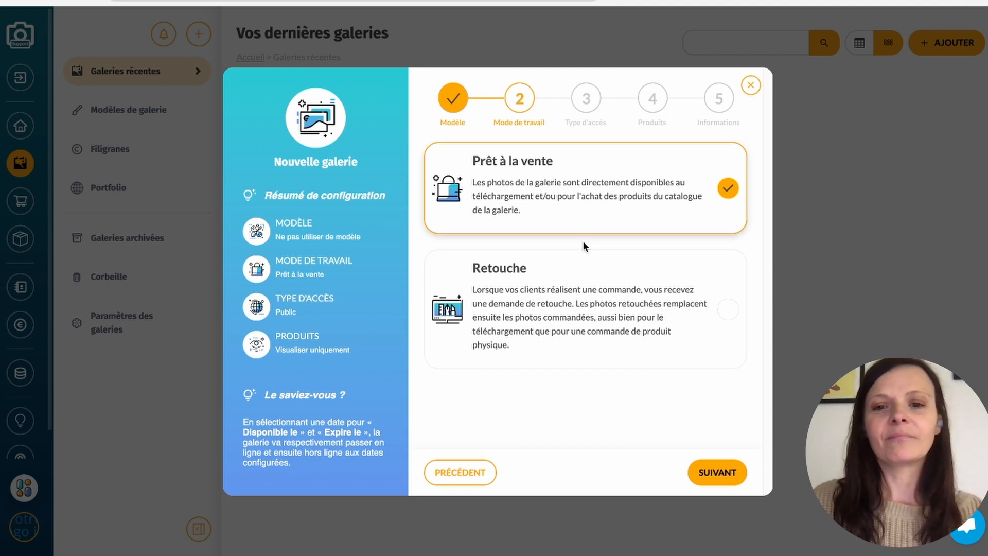
left_click_drag(607, 290, 606, 304)
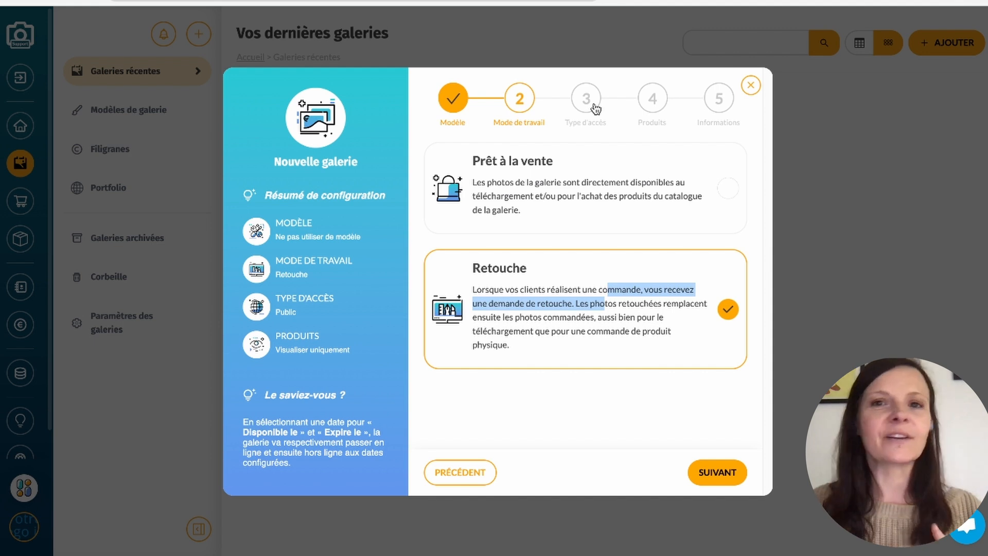
left_click(742, 166)
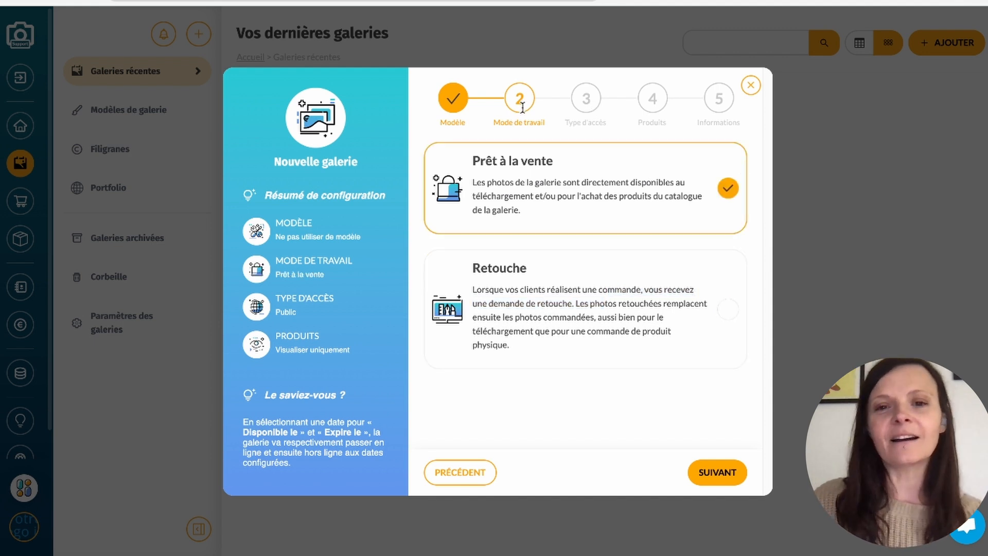
left_click(714, 474)
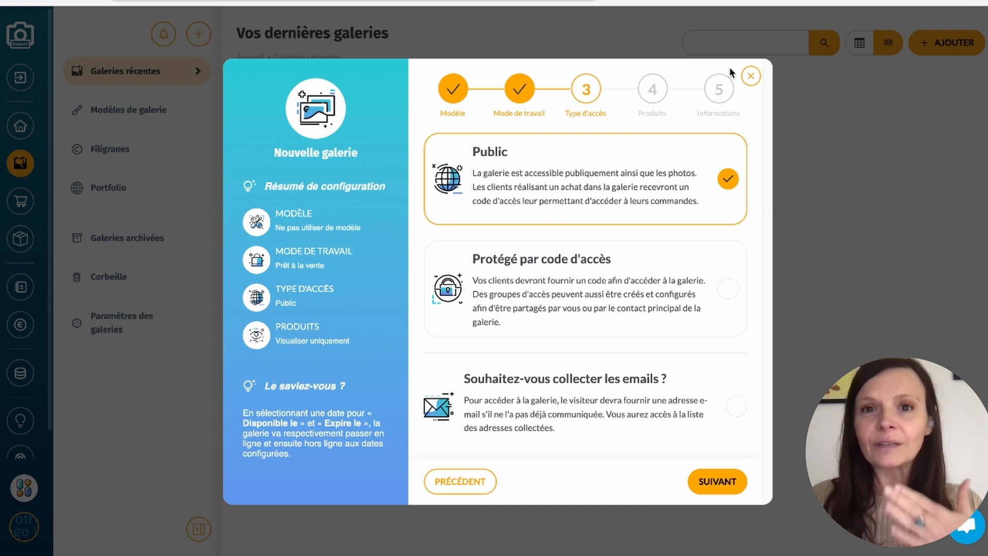
- Set the gallery's access type to Protégé par code d'accès, with e-mail collection turned off
left_click(724, 287)
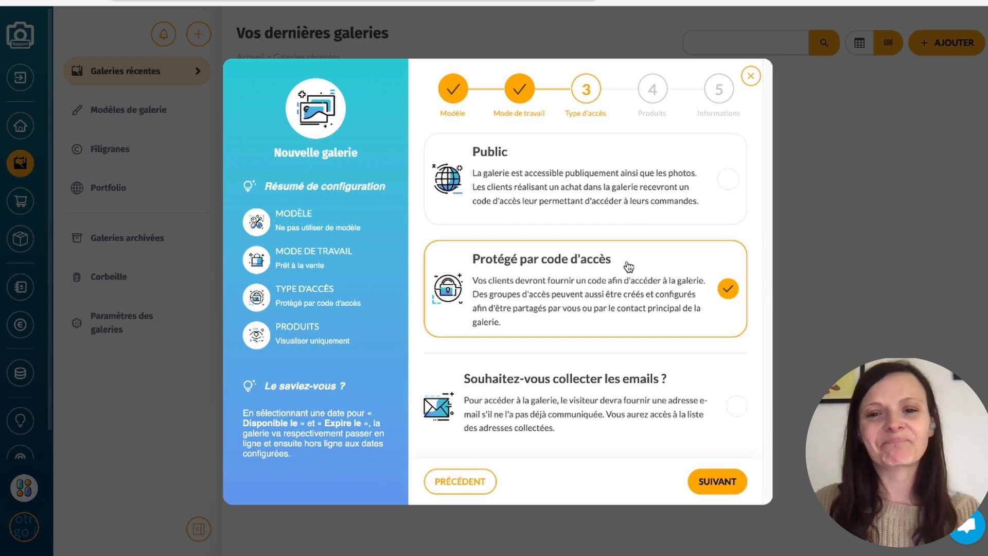
left_click(739, 407)
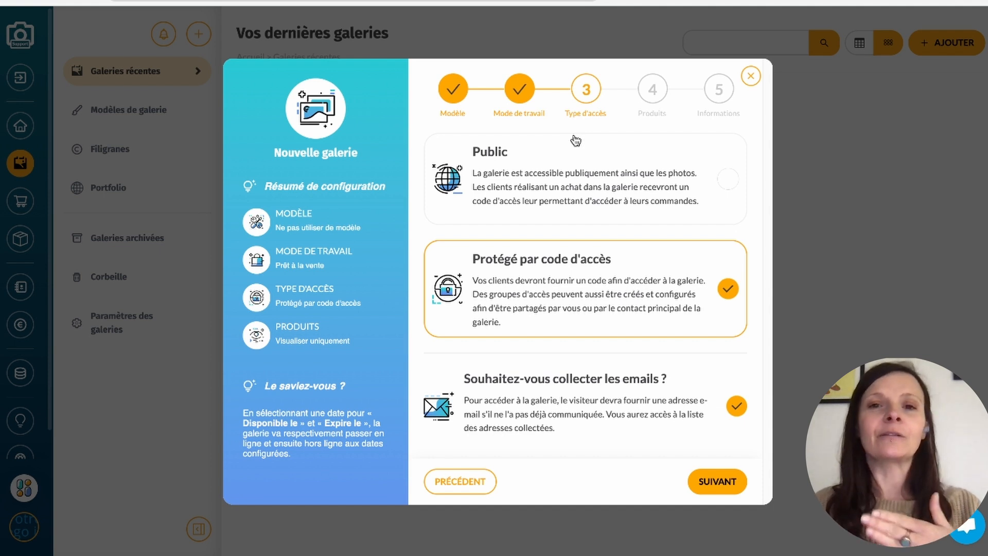
left_click(737, 405)
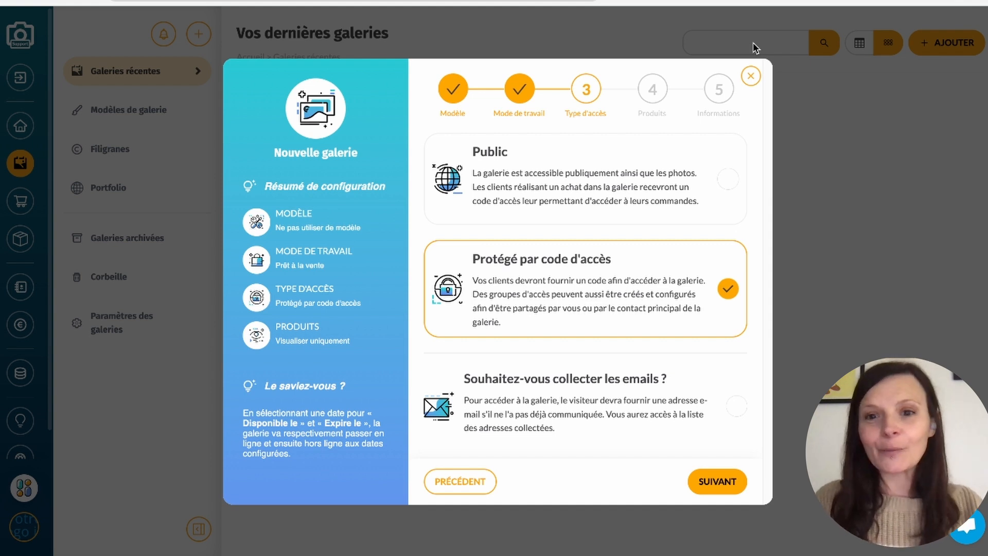
left_click(721, 481)
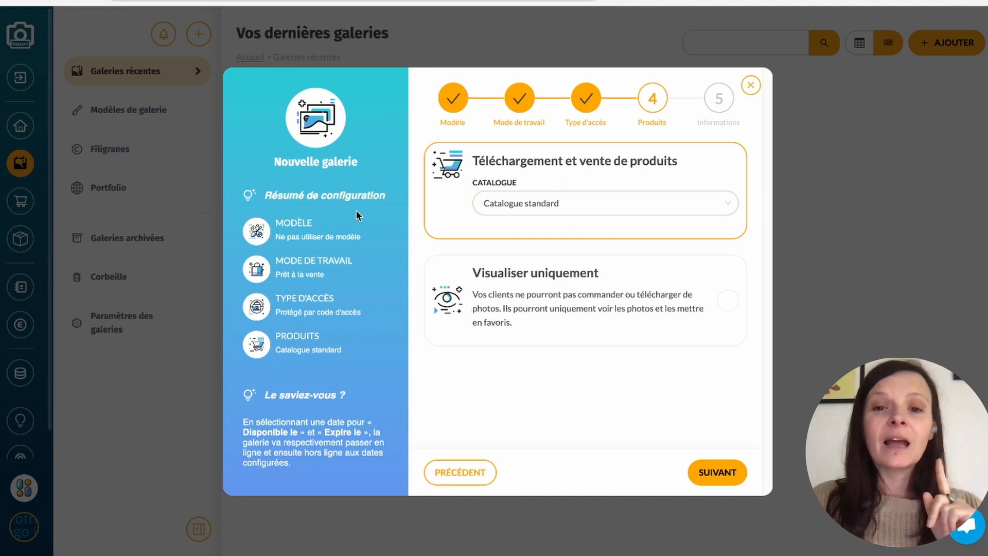
- Enable product downloads and sales for the gallery with Catalogue standard, and continue to the gallery information
left_click(728, 300)
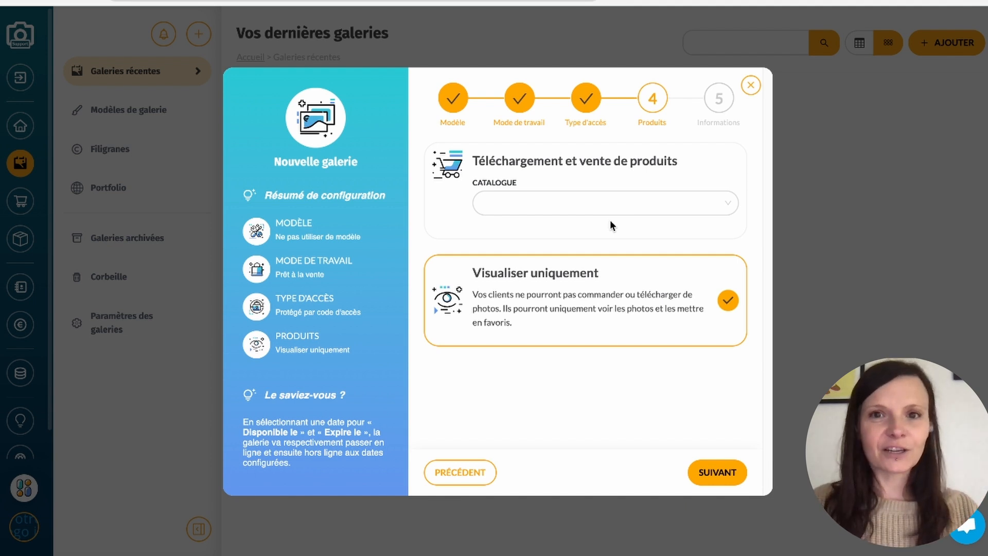
left_click(626, 212)
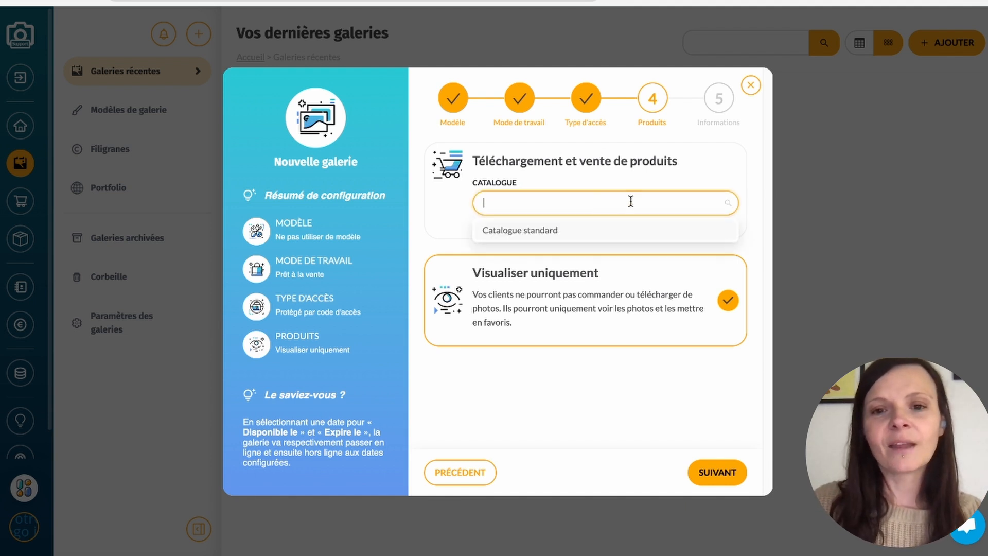
left_click(545, 230)
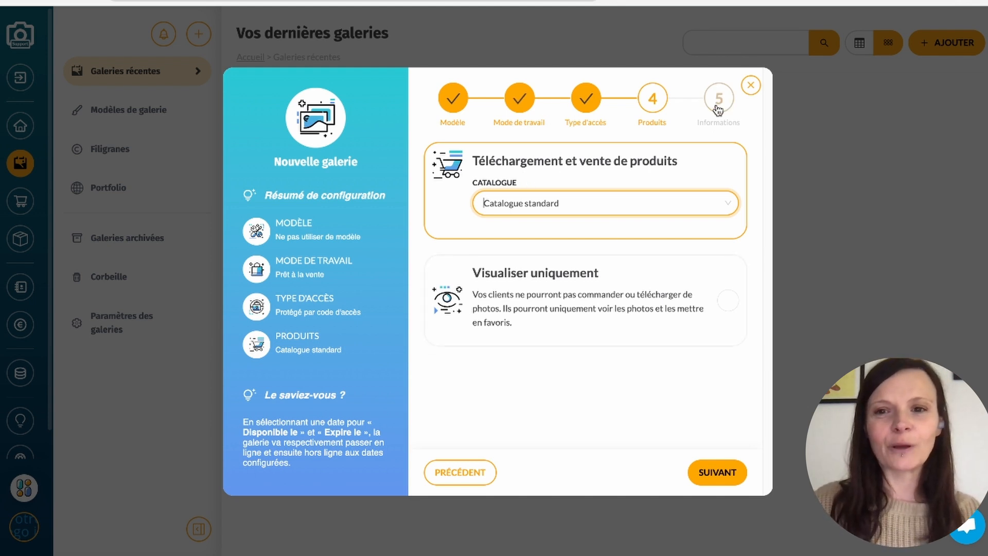
left_click(720, 471)
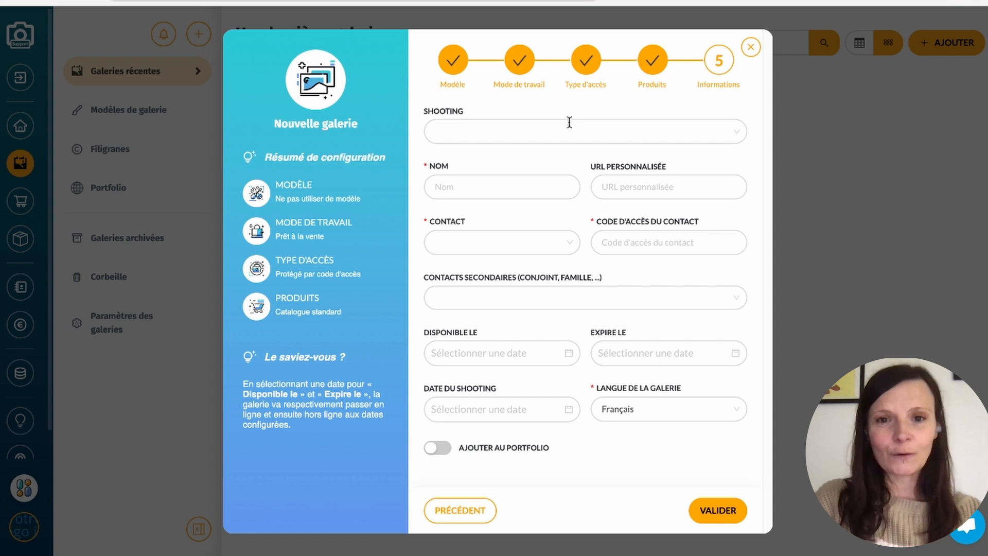
- Assign the existing client as the gallery's main contact, leaving the linked shooting empty
left_click(737, 135)
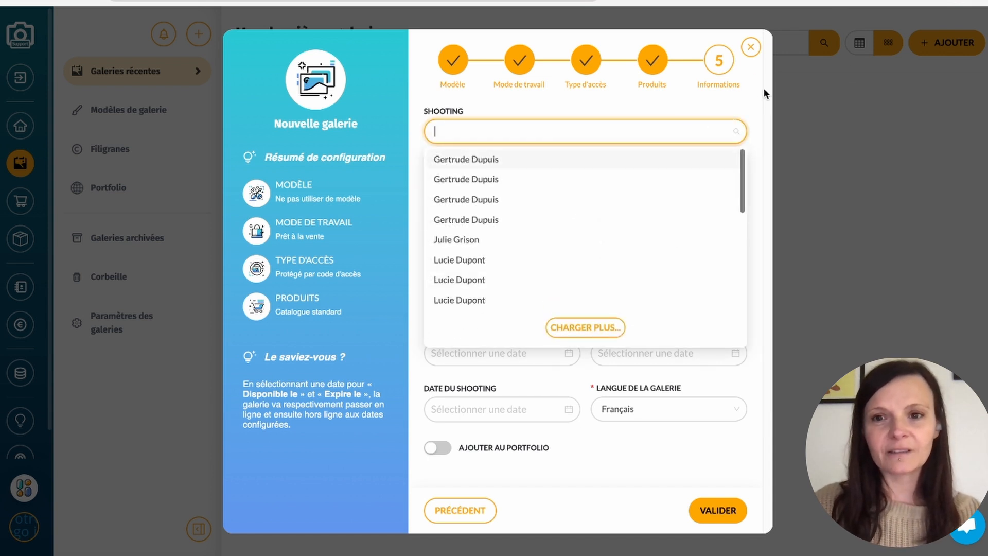
left_click(748, 87)
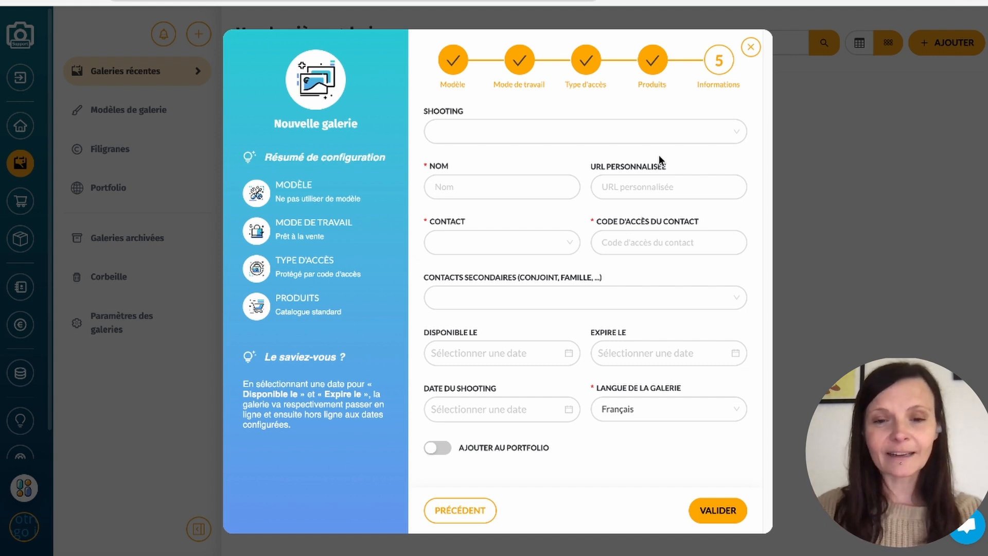
left_click(476, 239)
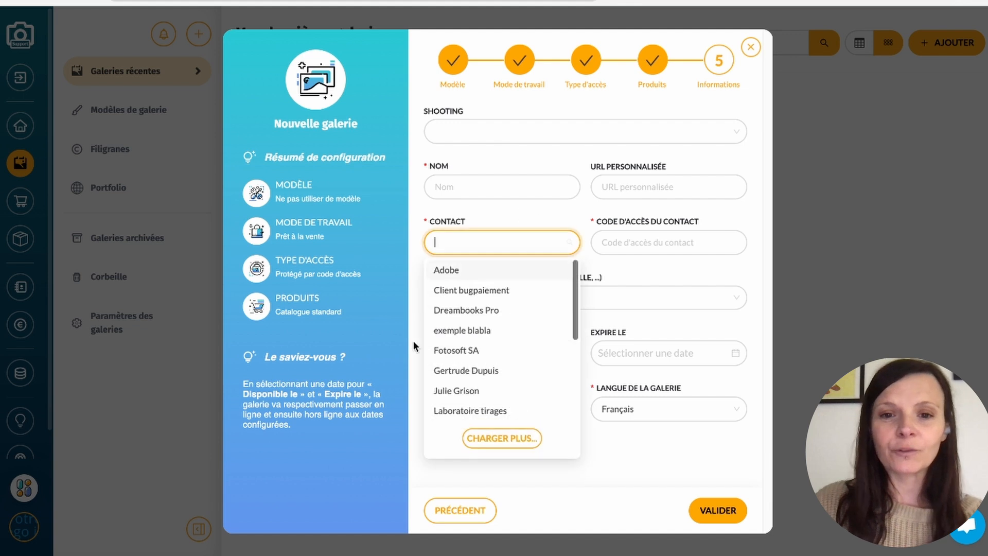
left_click(511, 214)
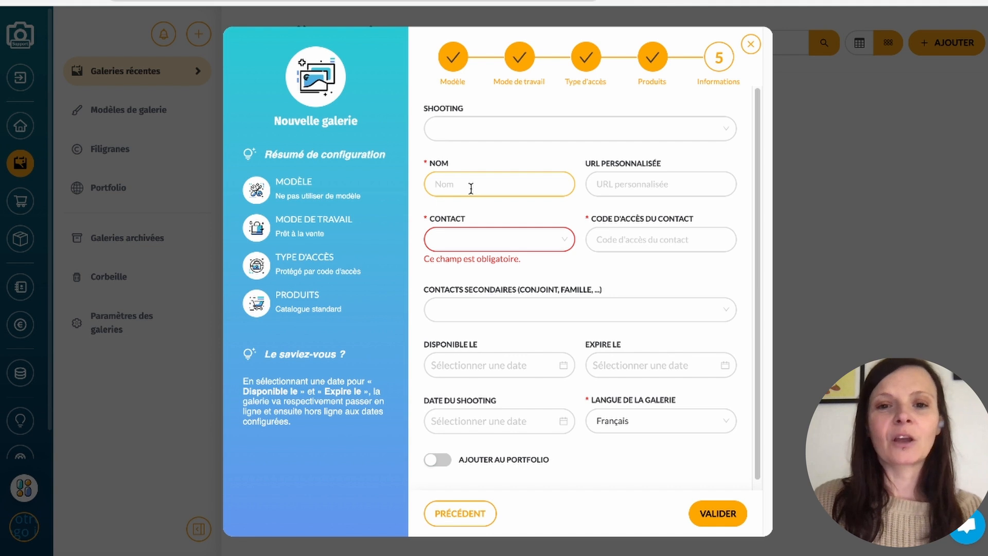
left_click(563, 238)
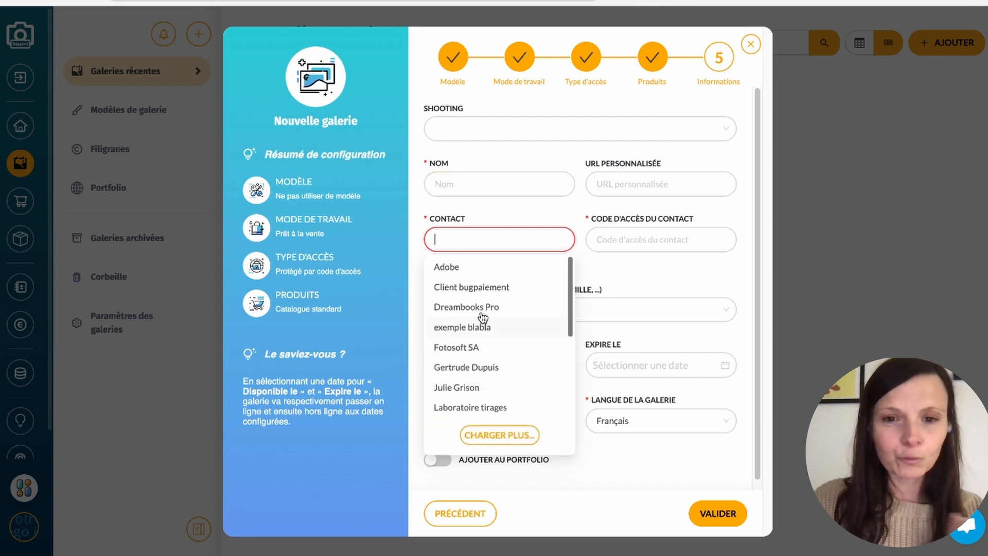
scroll(498, 307, "down", 5)
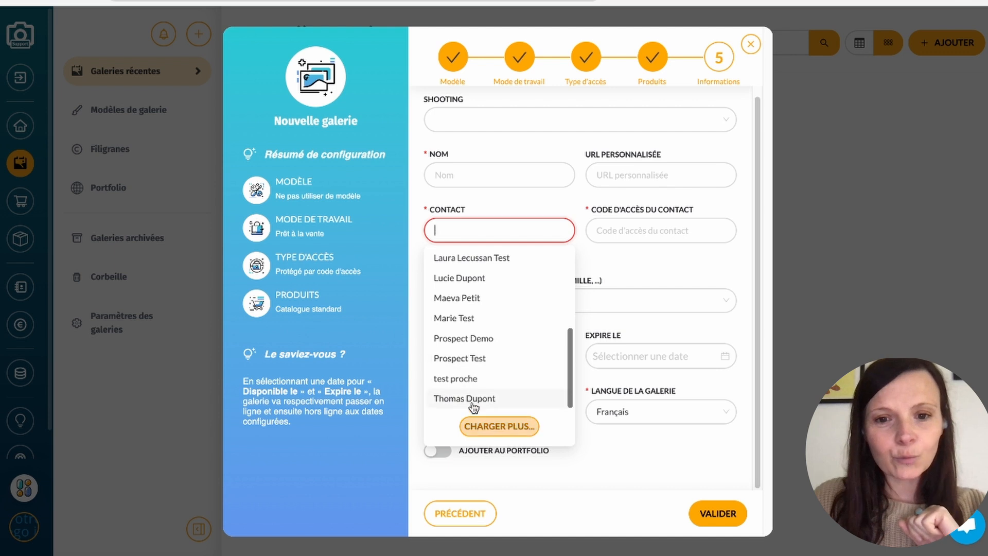
left_click(468, 407)
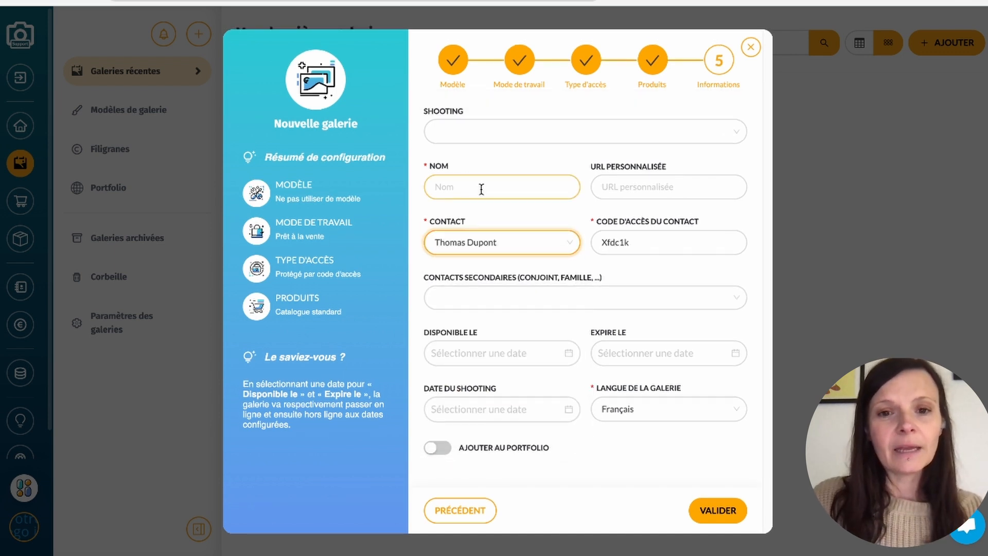
- Name the gallery "Shooting" followed by the contact's first name, and replace the contact's access code with a custom one
left_click(490, 176)
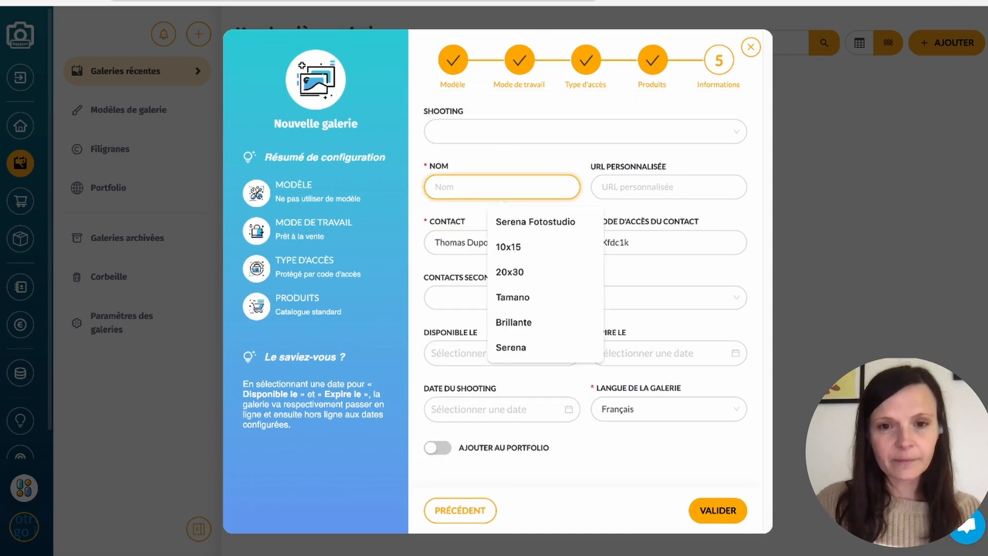
type("Shootin")
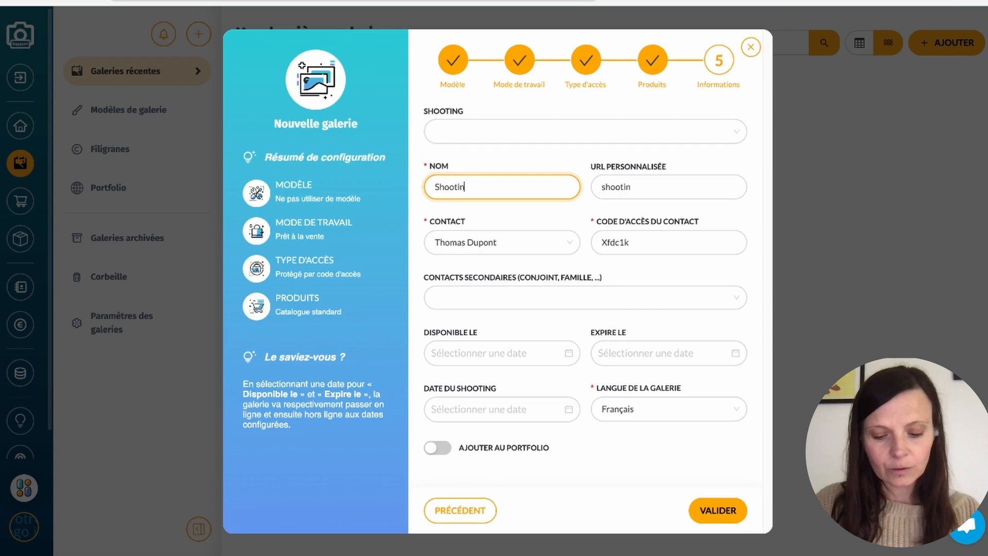
type("g Thomas")
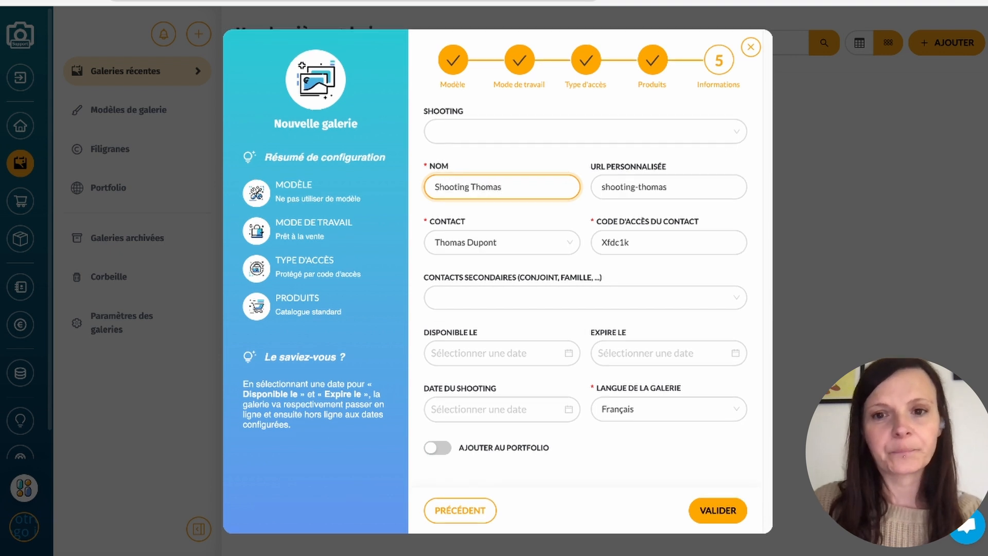
double_click(601, 246)
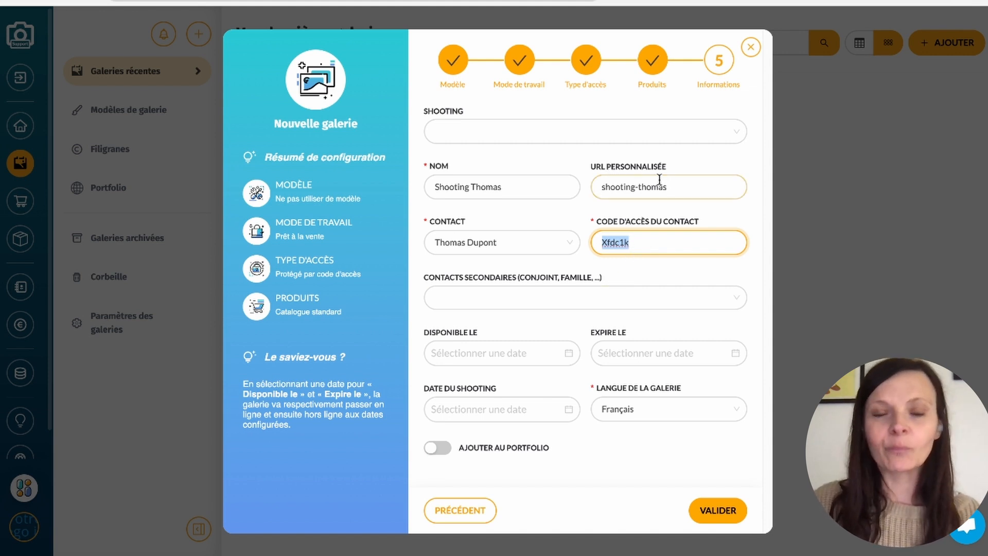
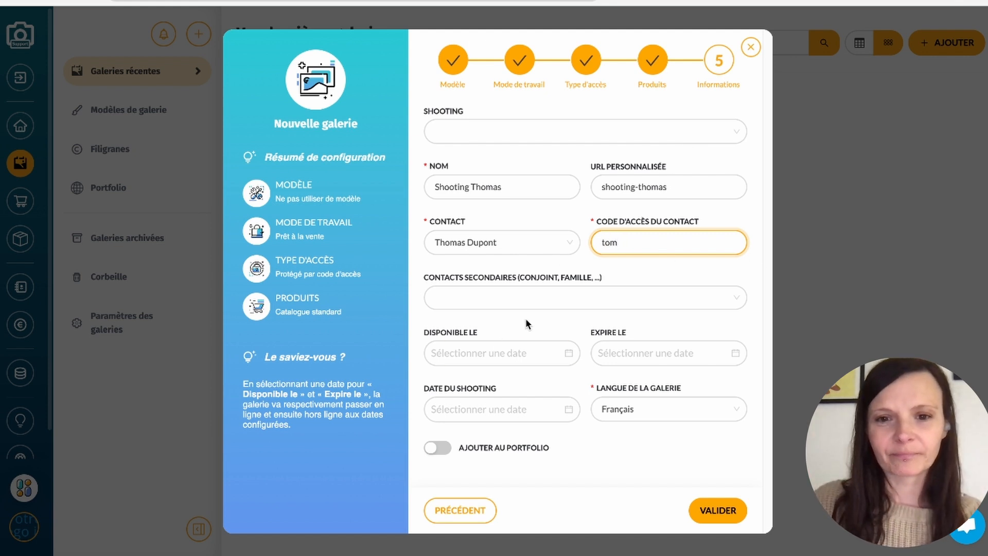
- Select Français as the gallery language, leaving the secondary contacts and availability date empty
left_click(592, 296)
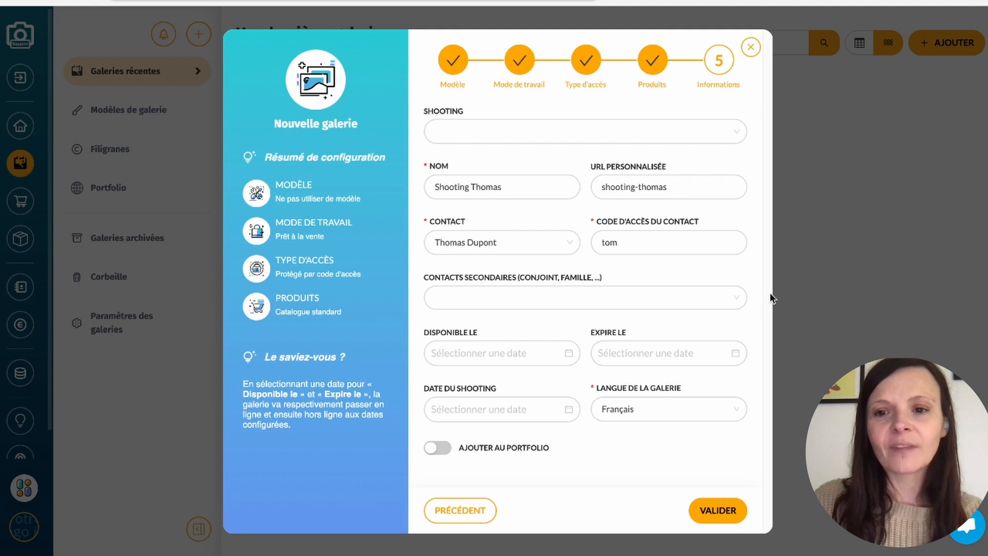
left_click(646, 406)
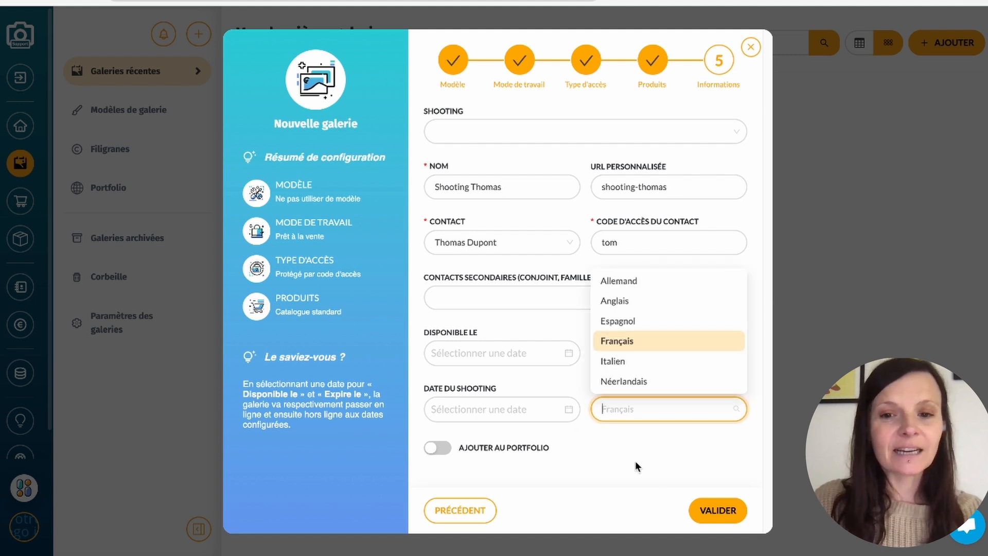
left_click(644, 341)
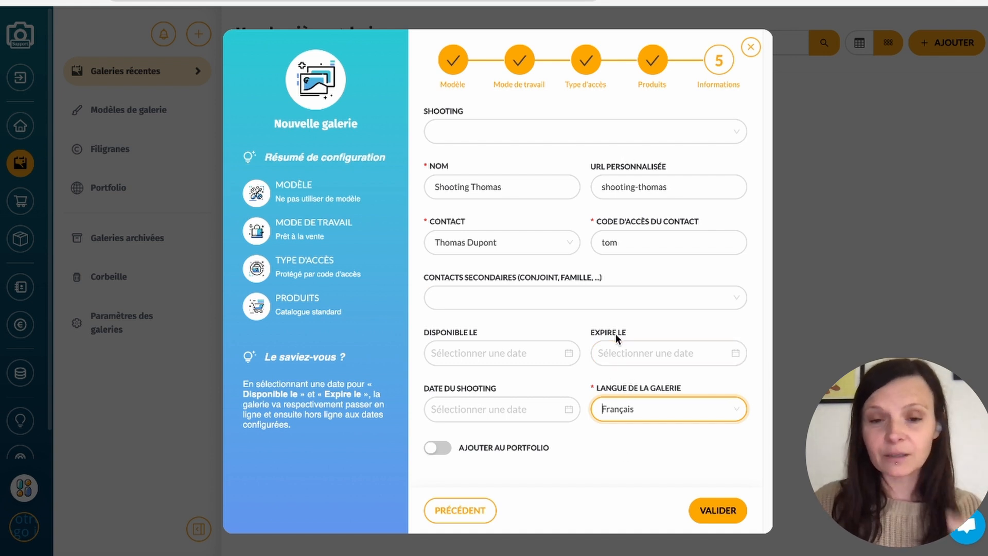
left_click(483, 354)
left_click(604, 451)
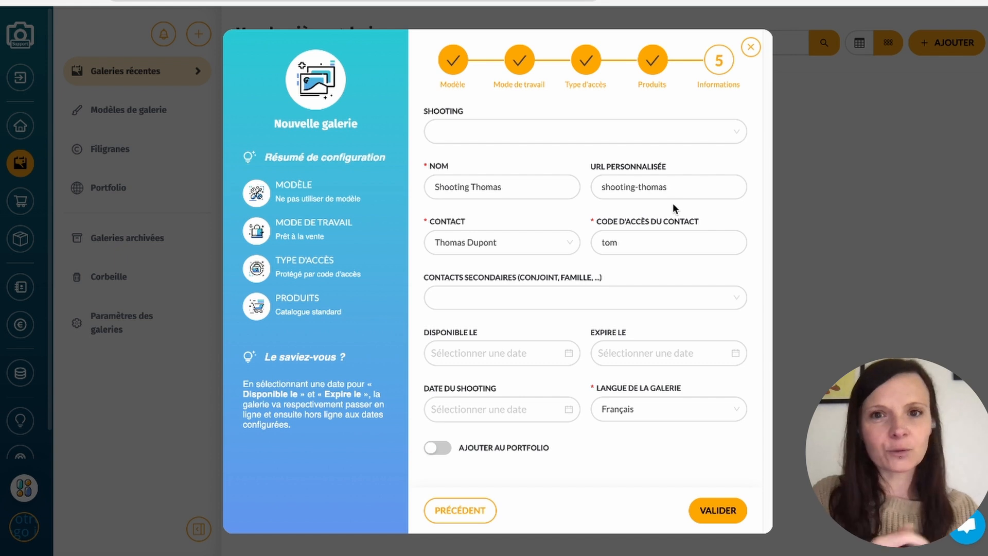
- Set the shooting date to 2025-04-17 and leave the gallery out of the portfolio
left_click(481, 409)
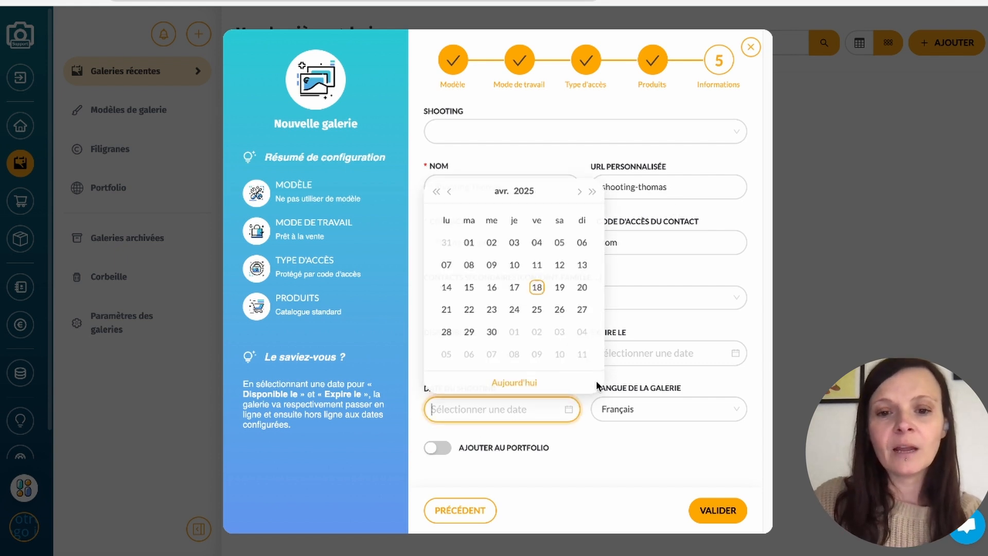
left_click(537, 286)
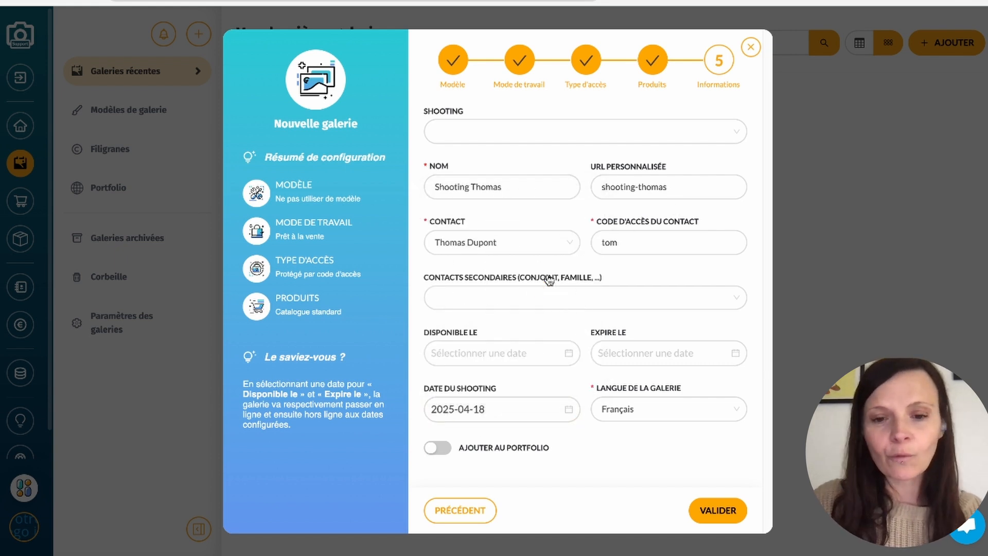
left_click(524, 408)
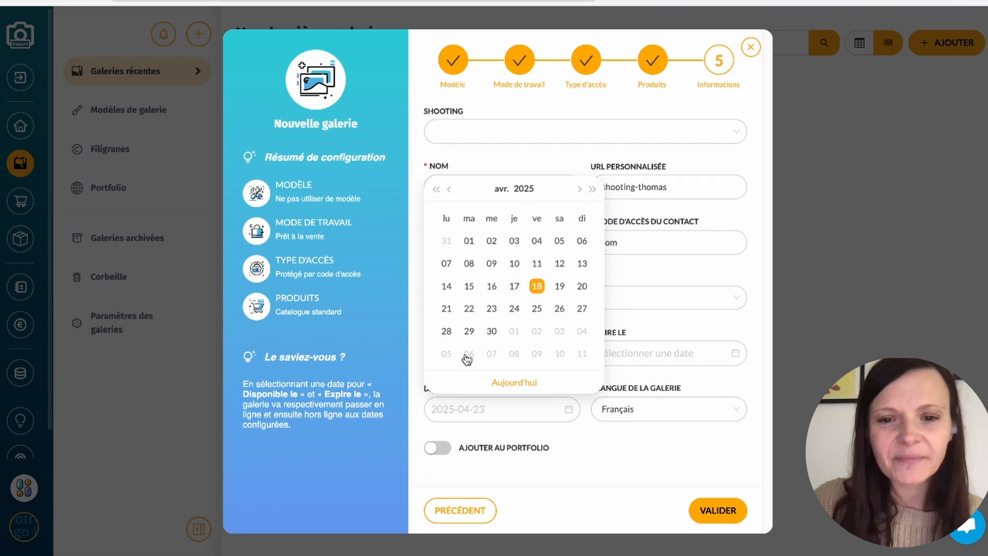
left_click(521, 285)
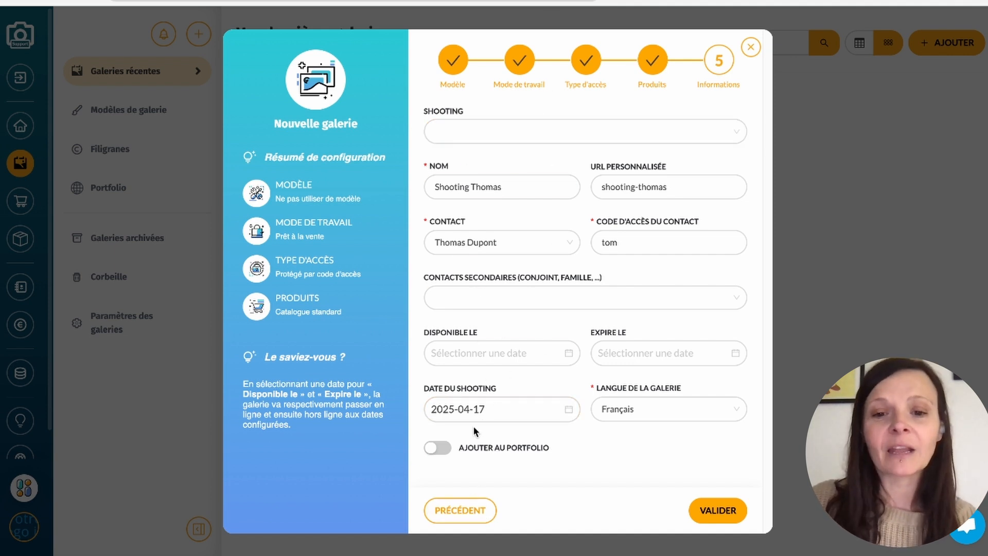
left_click(438, 450)
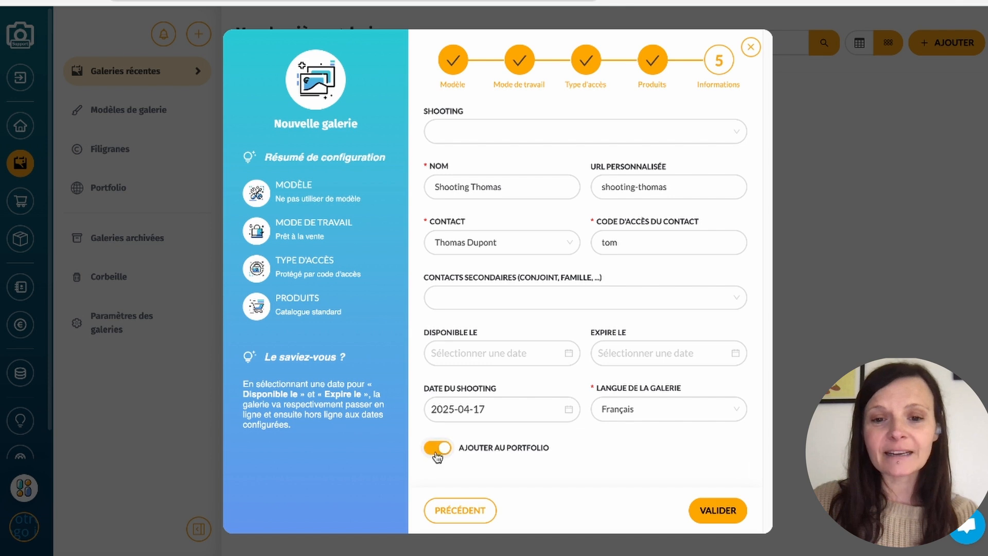
left_click(437, 451)
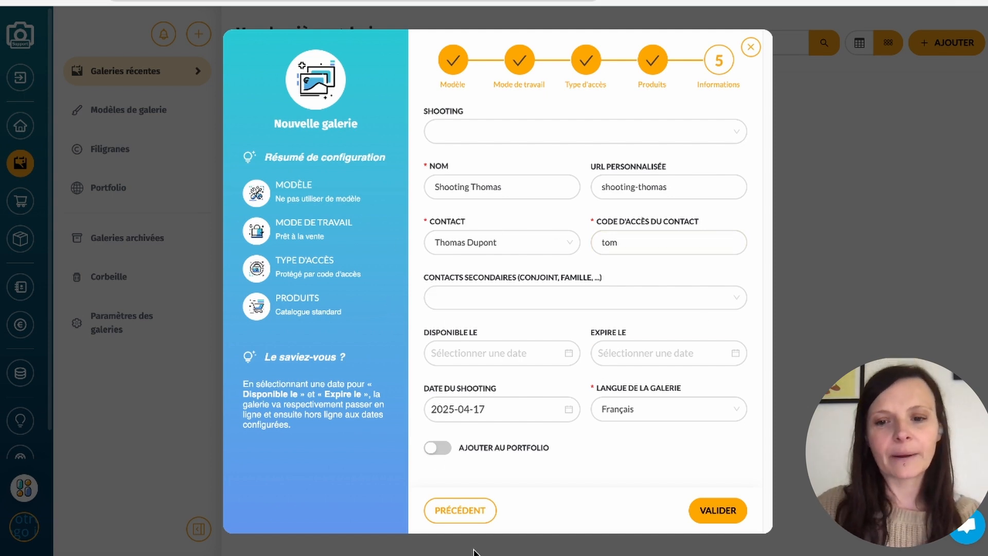
- Create the gallery with the entered information, then dismiss the finished photo upload summary and put the gallery online
left_click(700, 511)
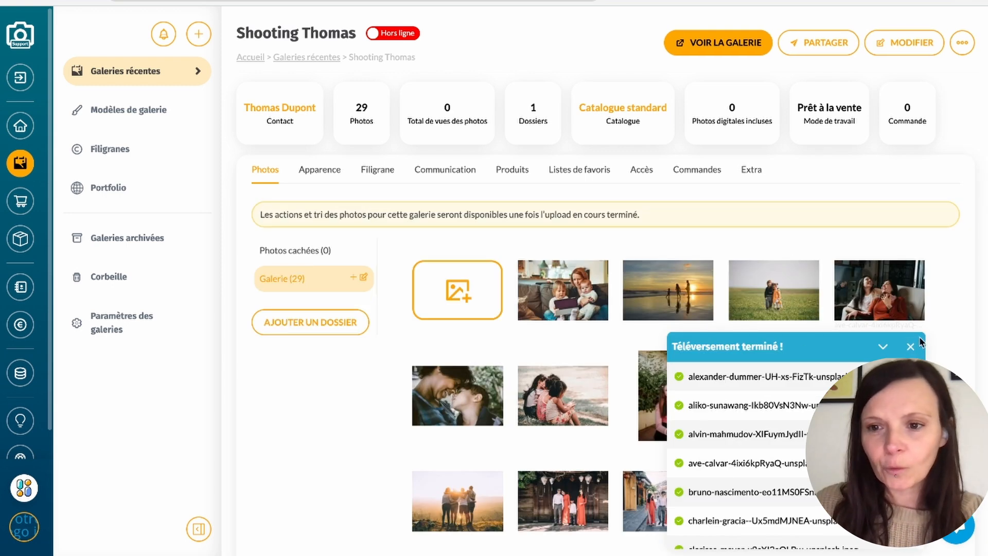
left_click(911, 347)
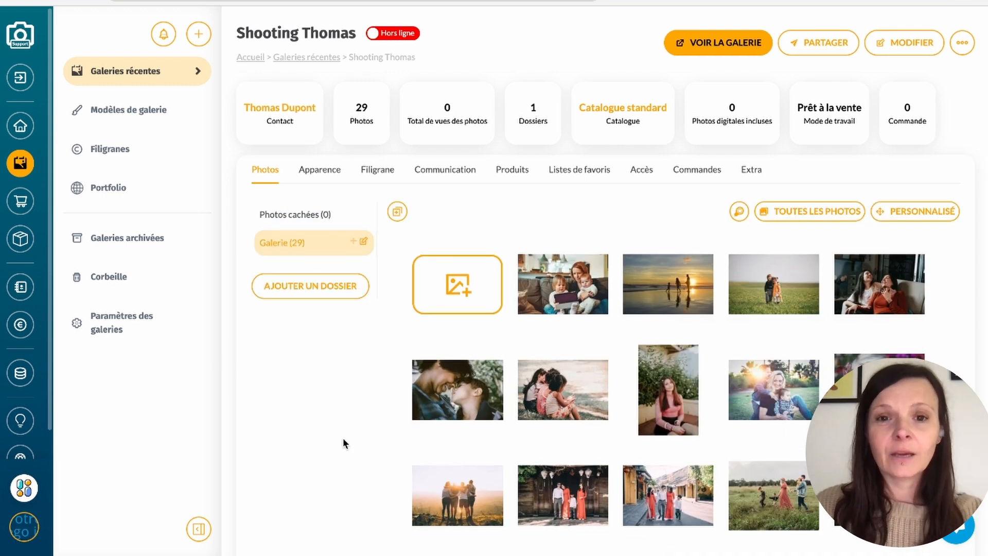
left_click(393, 34)
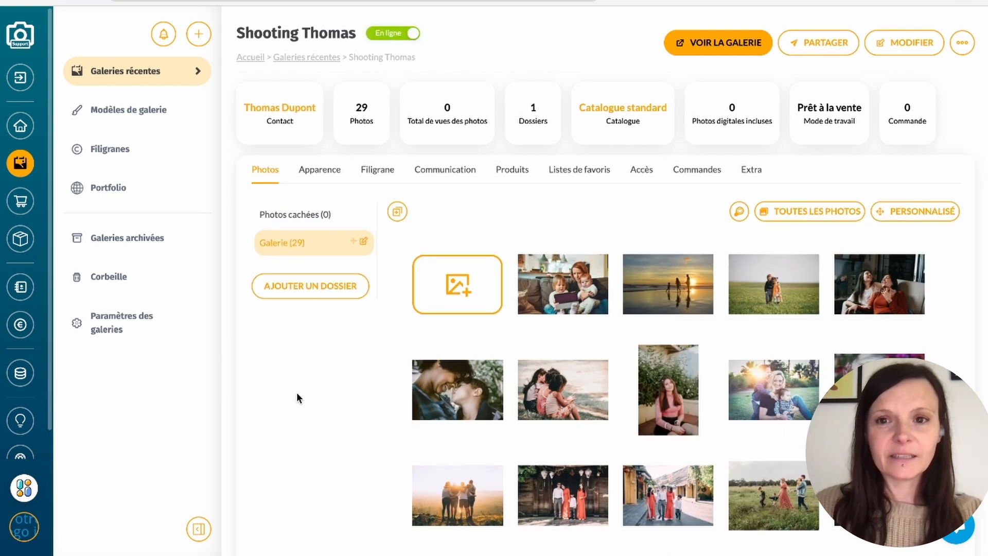
- View the online gallery's photos as a client, leaving the photographer view and unlocking it with the contact's access code
left_click(685, 45)
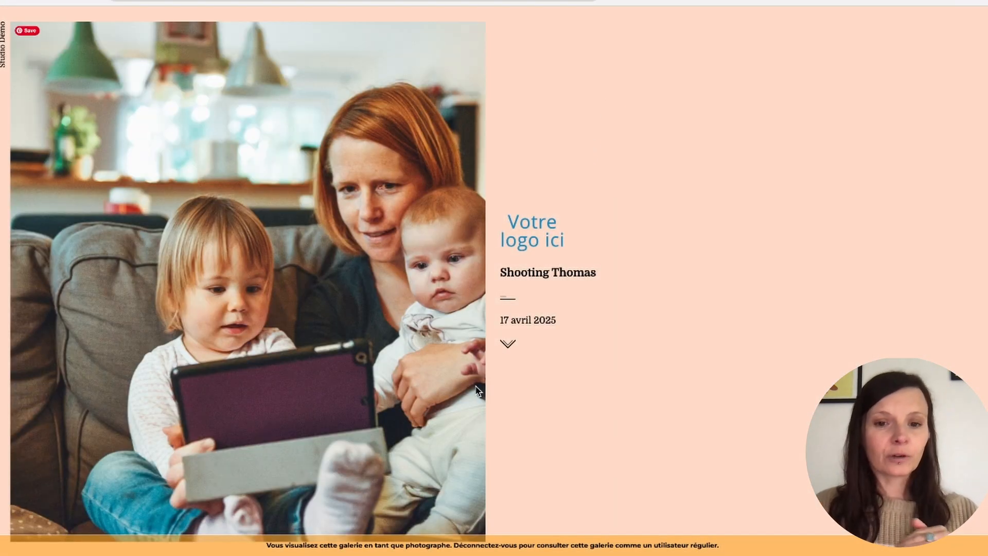
left_click(493, 543)
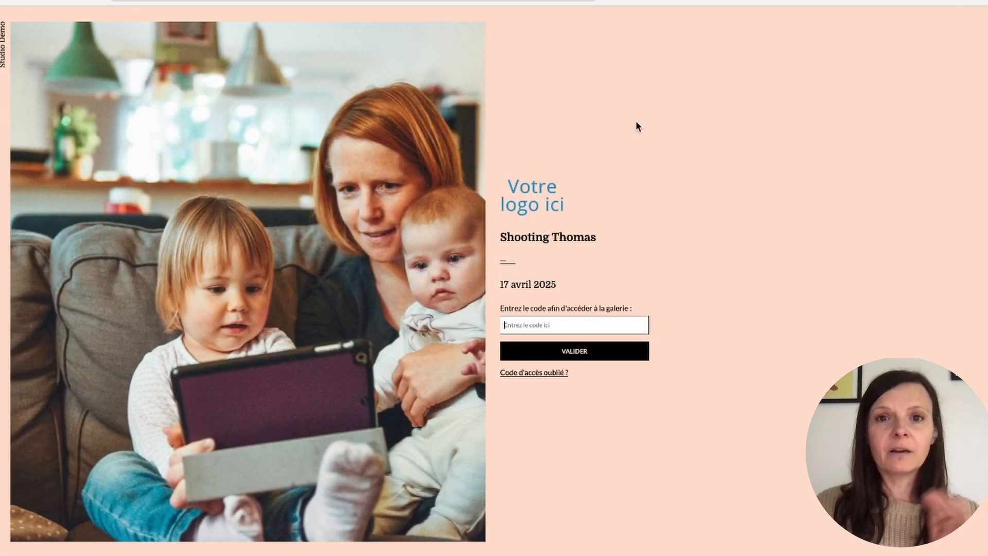
left_click(611, 325)
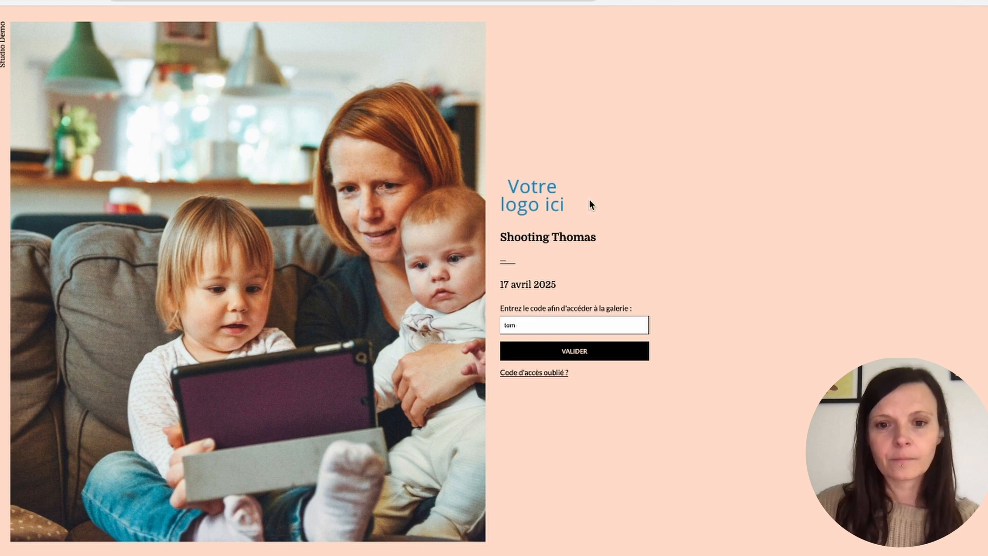
key("Return")
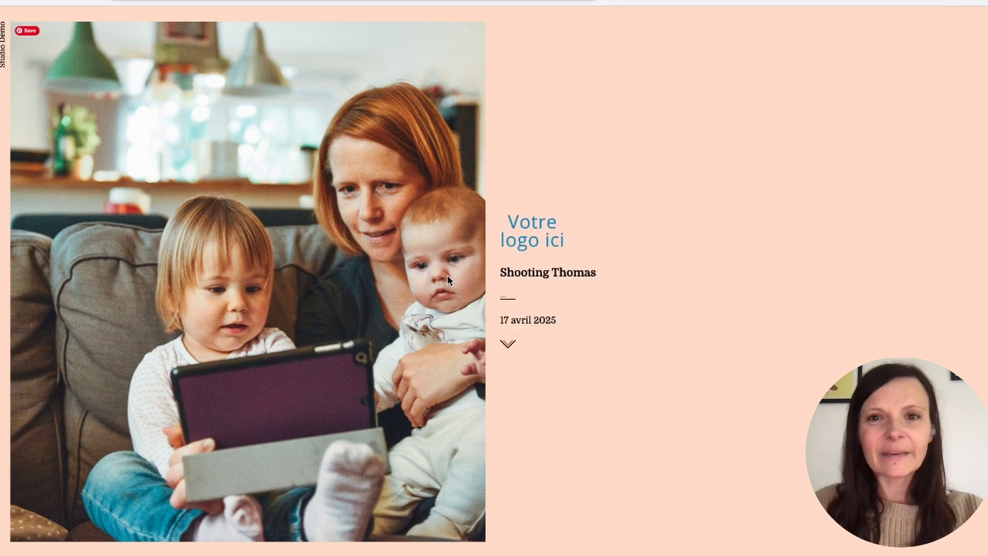
scroll(445, 266, "down", 5)
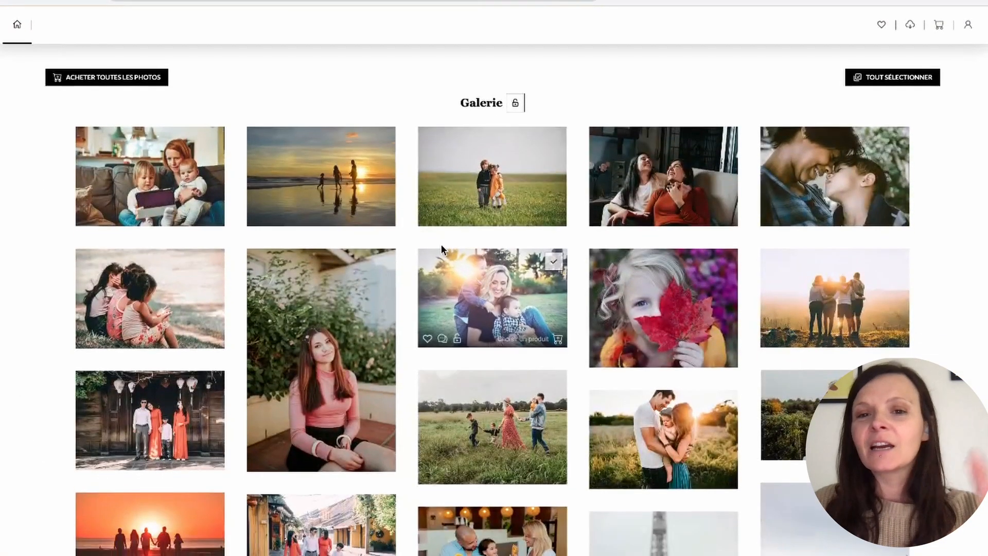